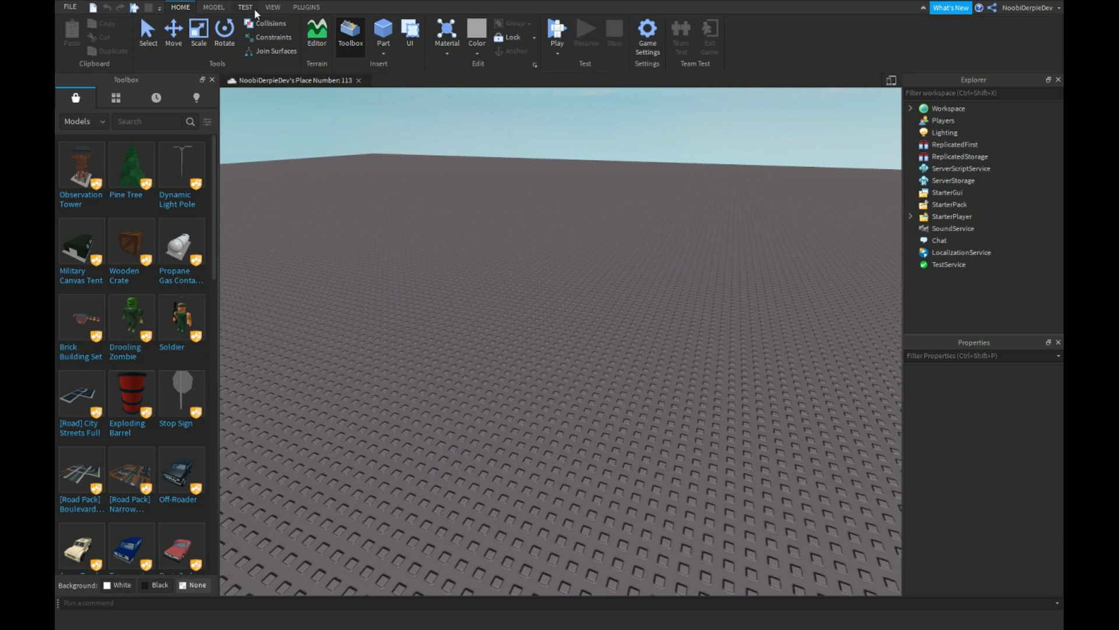
Step: Insert two block parts on the baseplate and move one of them away from the other
right_click_drag(425, 200, 373, 103)
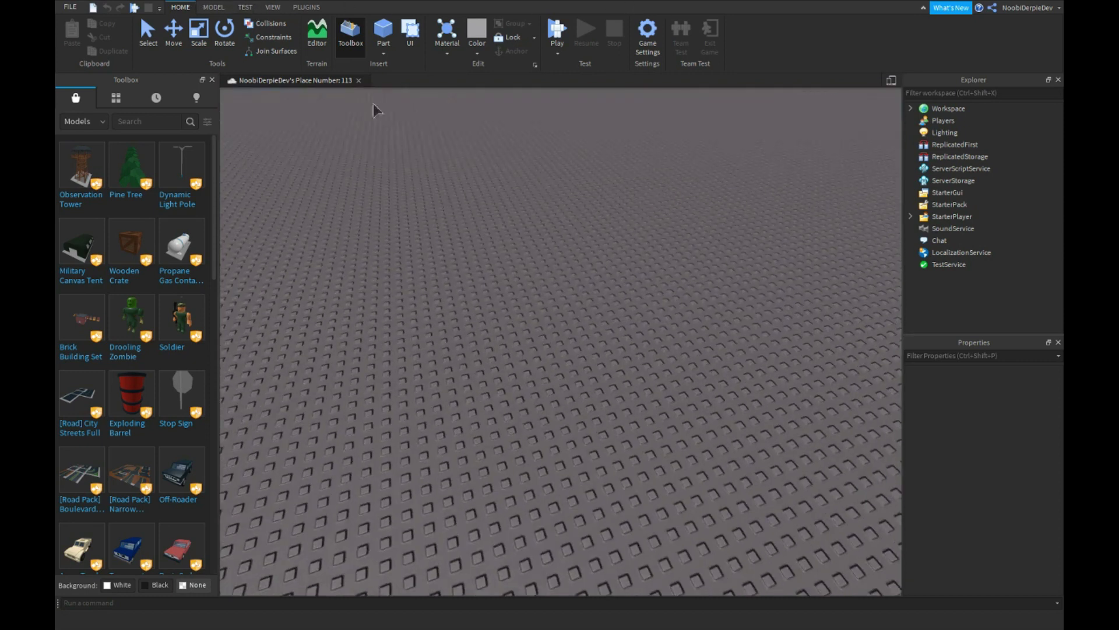
left_click(383, 35)
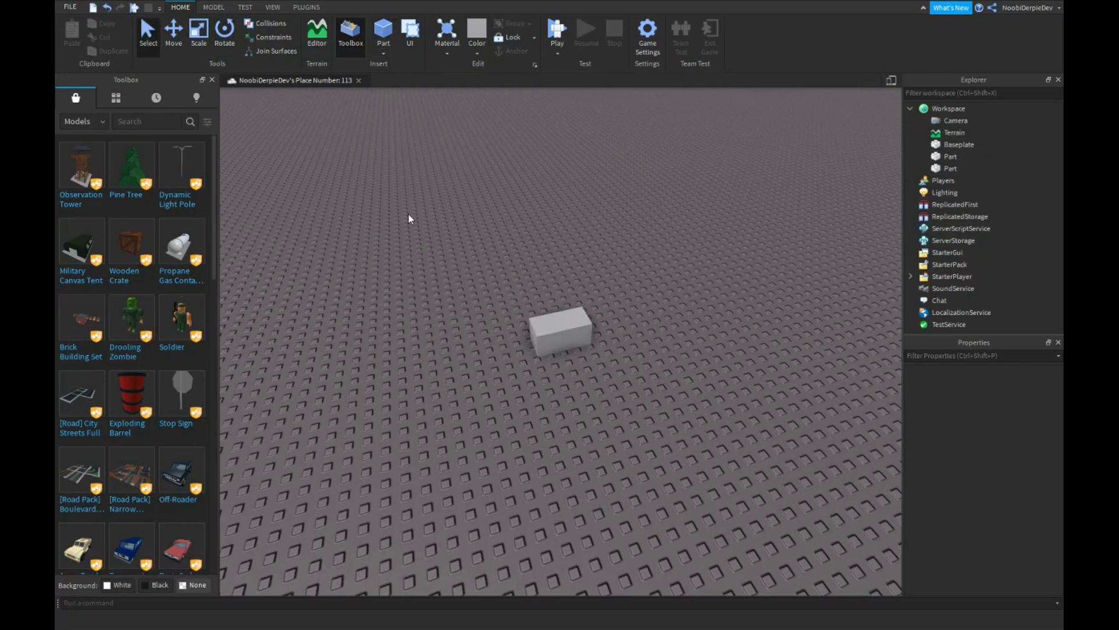
right_click_drag(547, 327, 430, 295)
left_click_drag(547, 327, 388, 261)
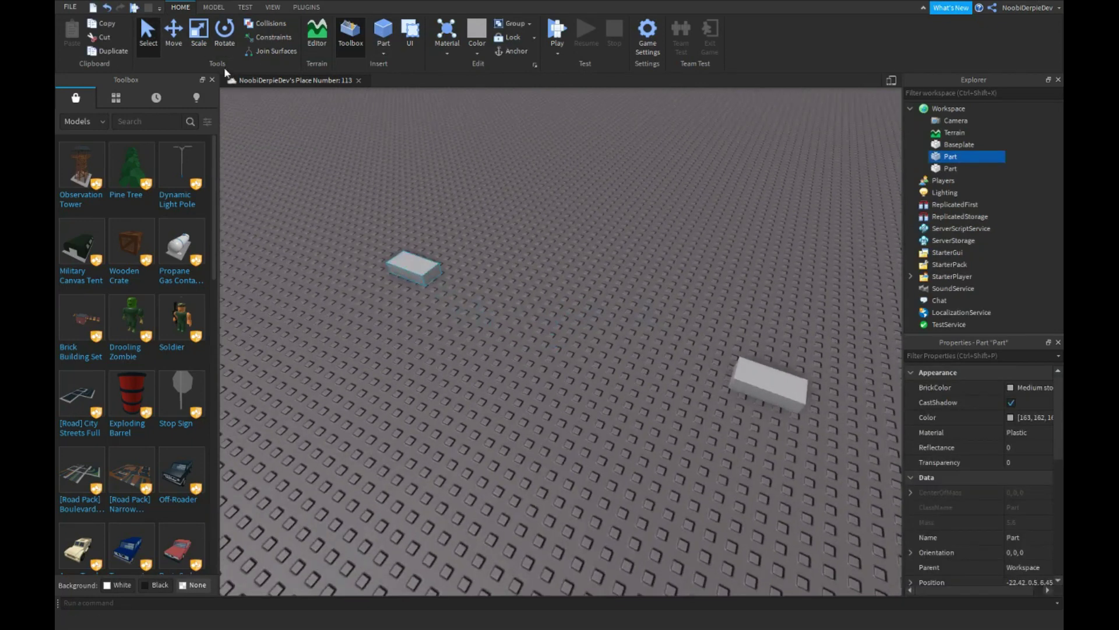
Step: Scale the moved part in all directions into a long, tall and wide block
left_click(204, 43)
left_click_drag(451, 282, 640, 318)
left_click(474, 251)
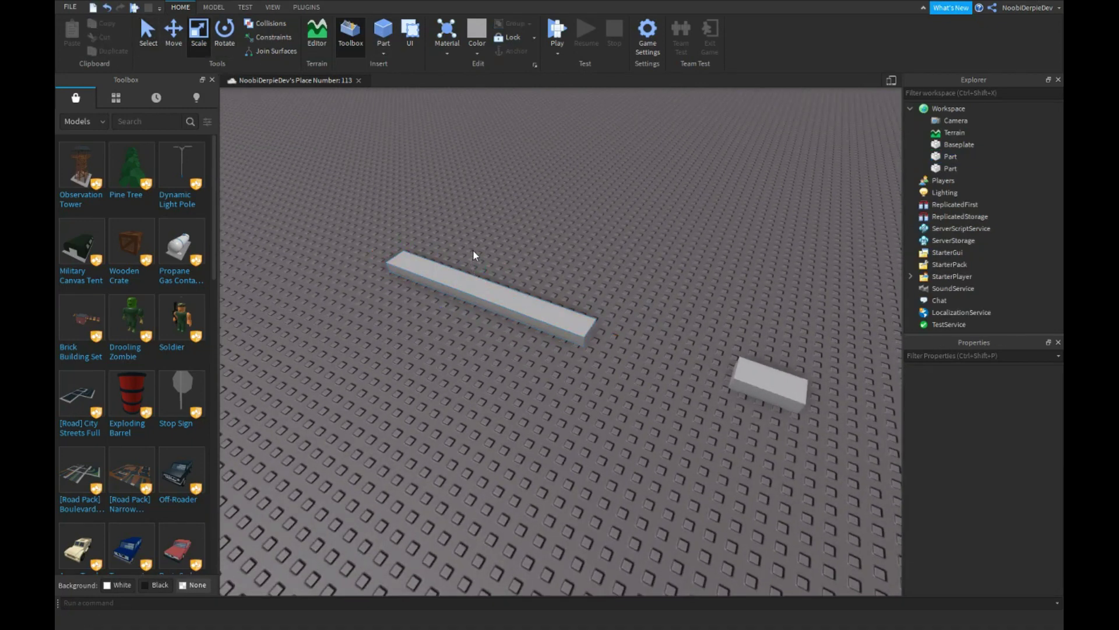
left_click(483, 295)
left_click_drag(483, 266, 464, 225)
right_click_drag(465, 225, 487, 251)
left_click_drag(480, 253, 813, 228)
Step: Move the second part into the large block and scale it slightly narrower and lower, sticking out at the block's ends
left_click(516, 373)
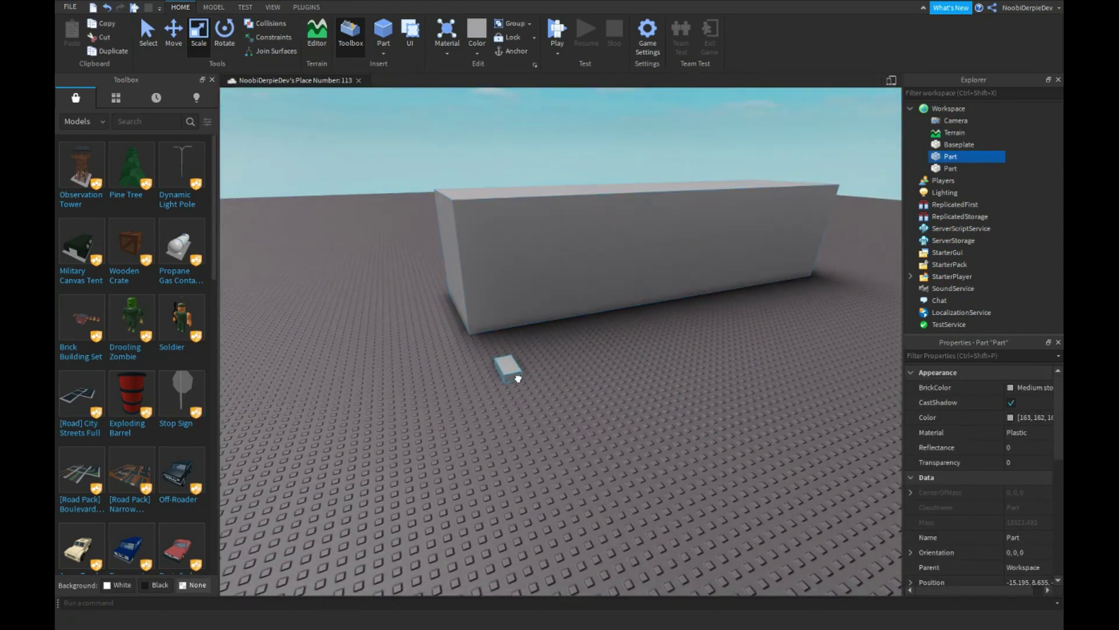
right_click_drag(517, 375, 523, 384)
key("a")
left_click_drag(585, 314, 622, 220)
left_click_drag(520, 218, 485, 221)
key("a")
scroll(583, 233, "down", 2)
left_click_drag(675, 243, 673, 189)
right_click_drag(672, 193, 673, 195)
key("a")
right_click_drag(562, 180, 562, 183)
left_click_drag(487, 273, 562, 274)
key("d")
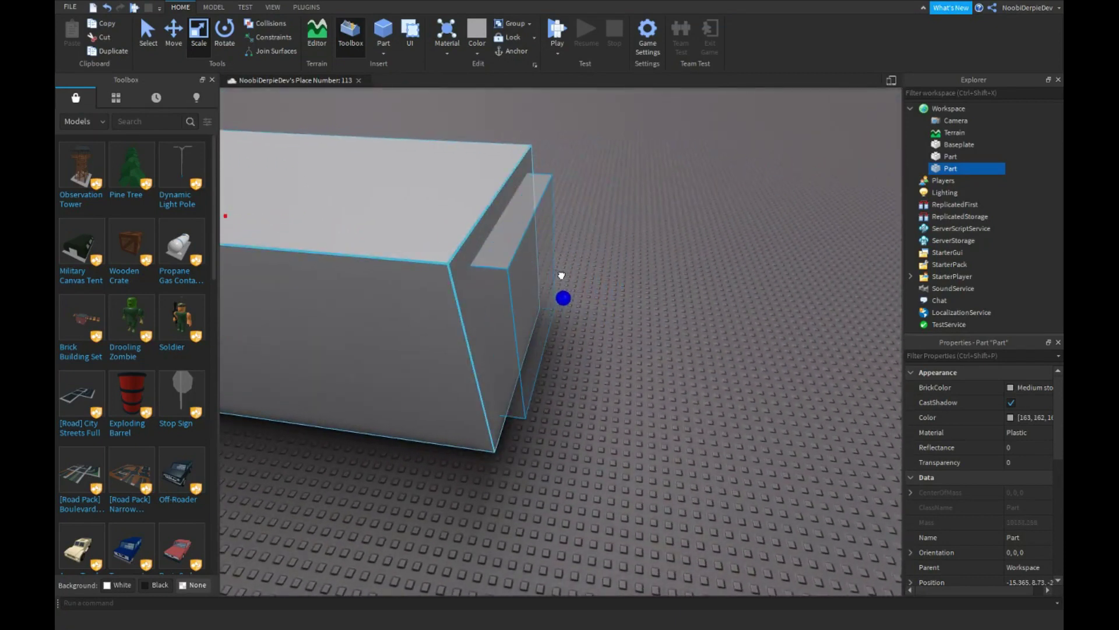
Step: Negate the smaller block that runs through the large block
right_click_drag(562, 274, 558, 272)
key("d")
key("a")
key("w")
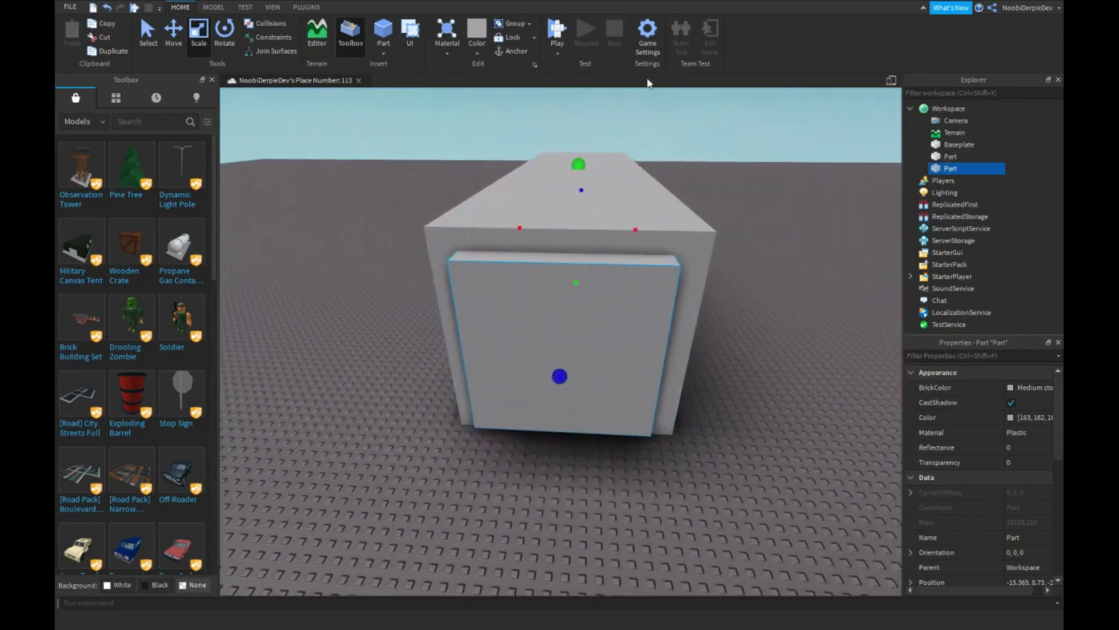
left_click(214, 7)
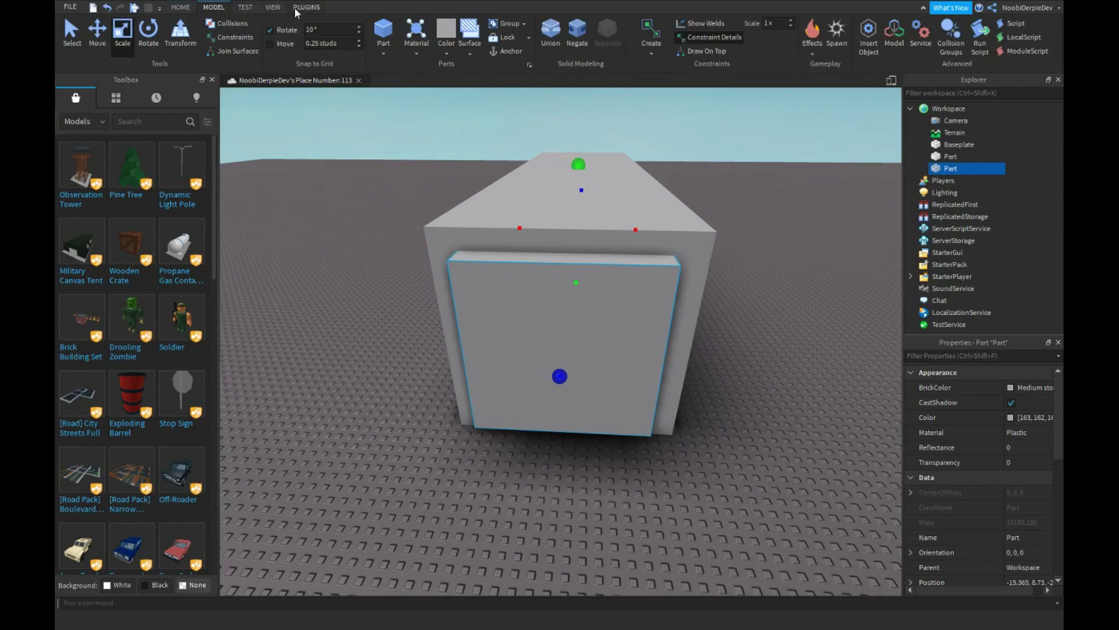
left_click(576, 33)
Step: Union the negative part with the large block to hollow it out into a square tunnel
key("w")
right_click_drag(700, 177, 699, 187)
key("a")
key("d")
left_click(908, 146)
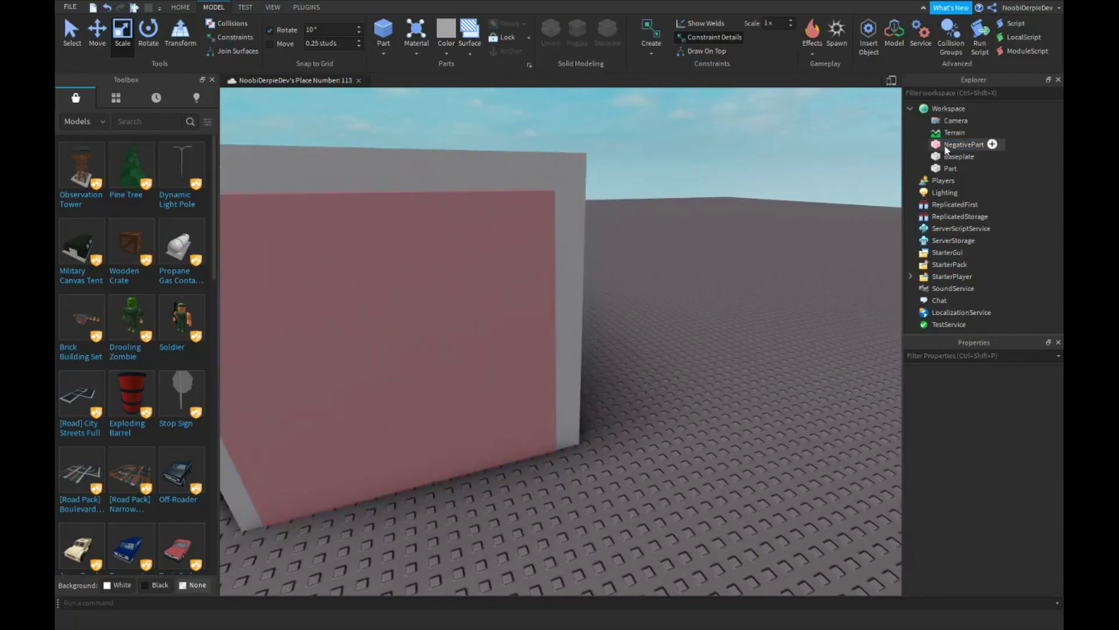
left_click(964, 144)
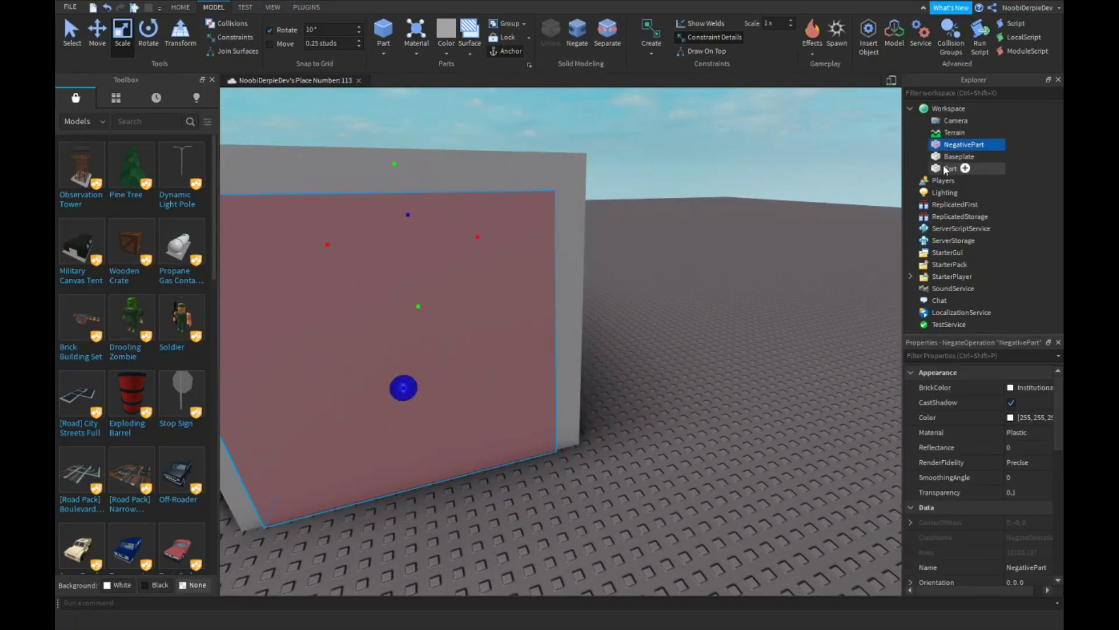
left_click(945, 169, "ctrl")
right_click_drag(694, 177, 610, 142)
key("s")
key("d")
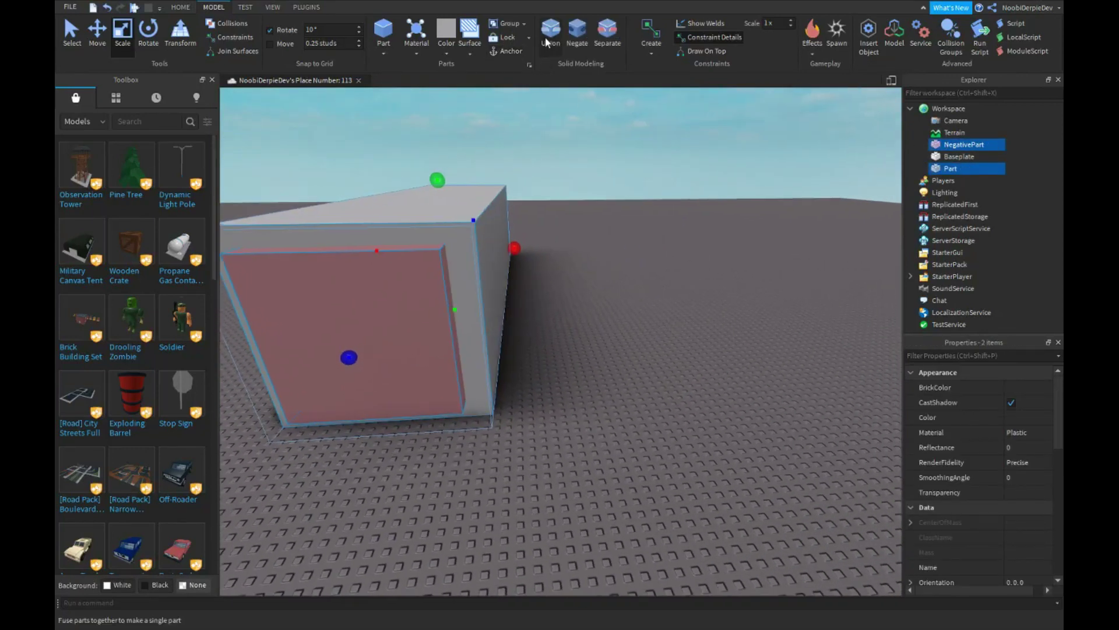
left_click(547, 41)
left_click(625, 175)
Step: Examine the hollowed tunnel from the inside and from its open end
key("a")
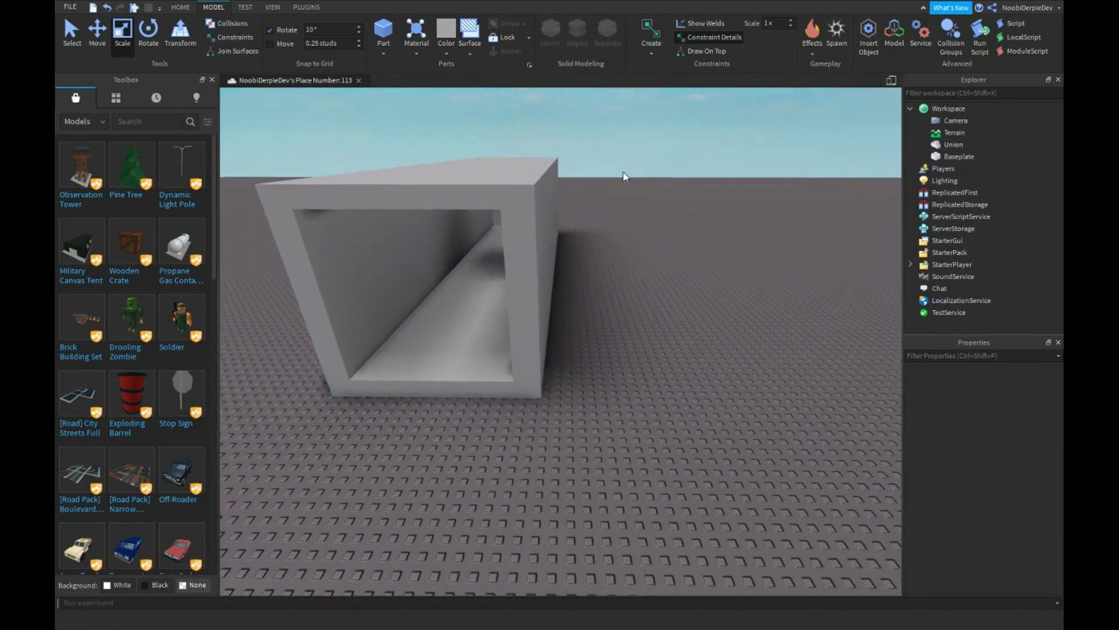
key("w")
right_click_drag(622, 169, 504, 104)
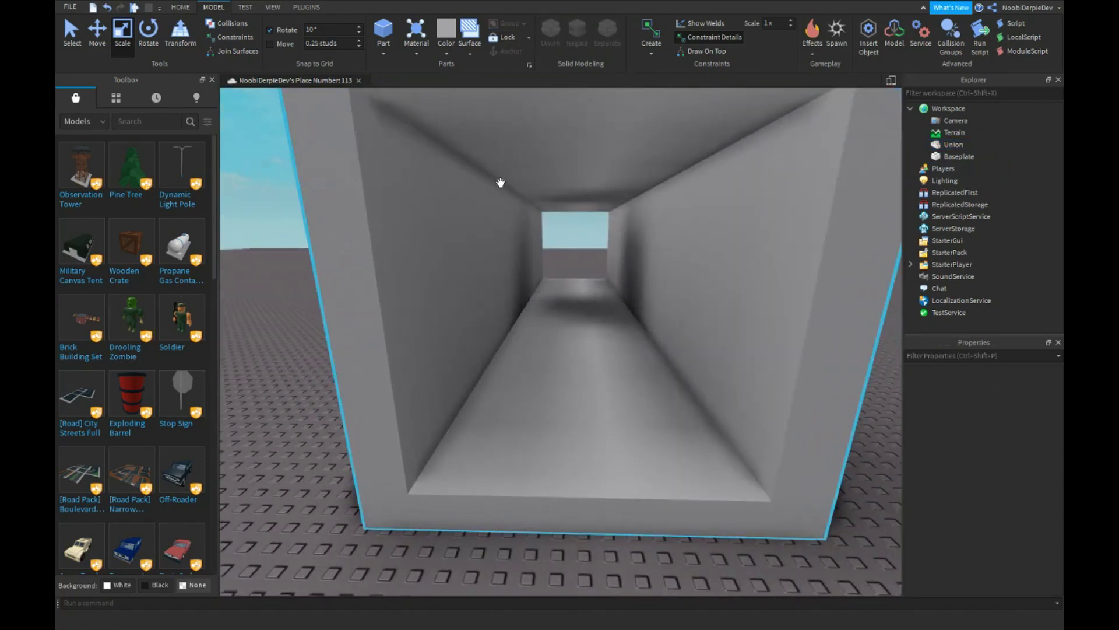
scroll(536, 186, "up", 3)
scroll(492, 383, "up", 10)
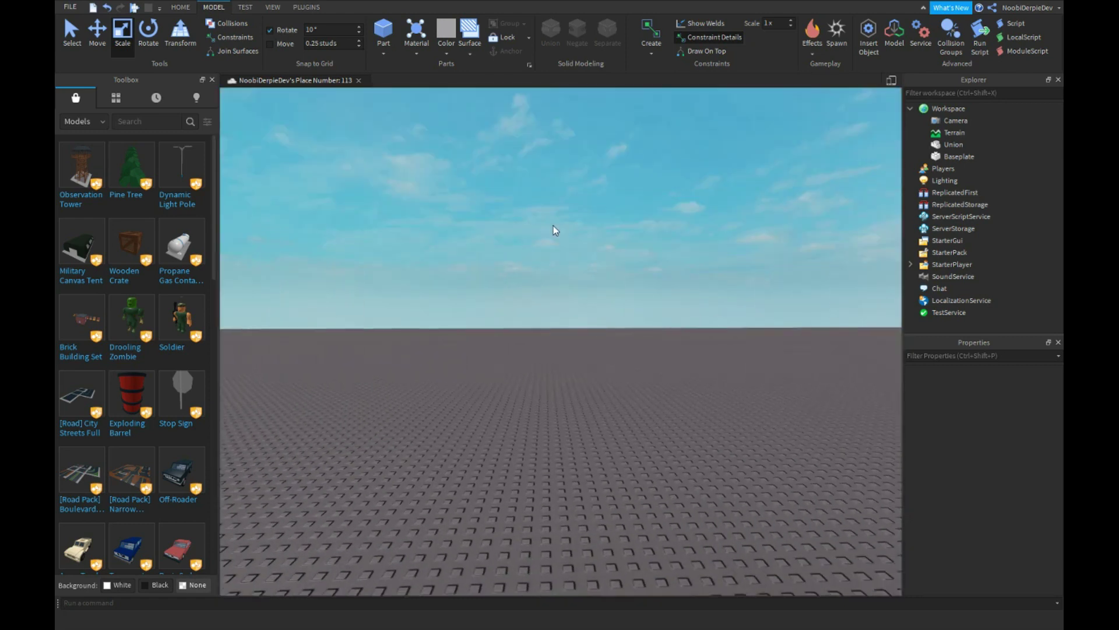
scroll(555, 230, "down", 10)
right_click_drag(555, 231, 766, 195)
scroll(766, 195, "down", 3)
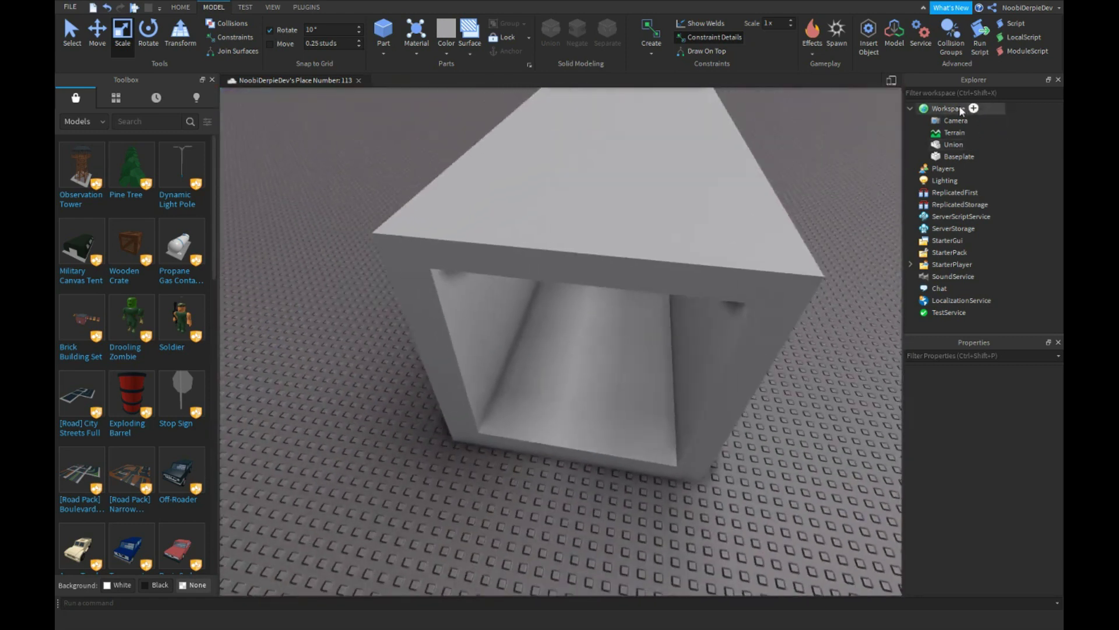
Step: Anchor all objects in the workspace
left_click(959, 109)
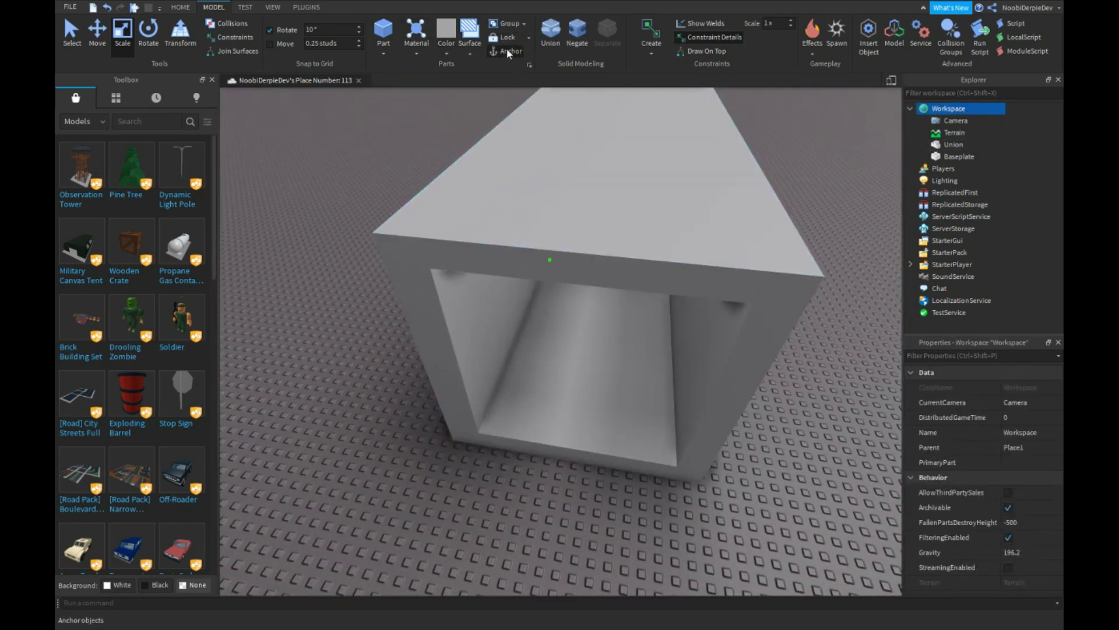
right_click_drag(474, 142, 473, 141)
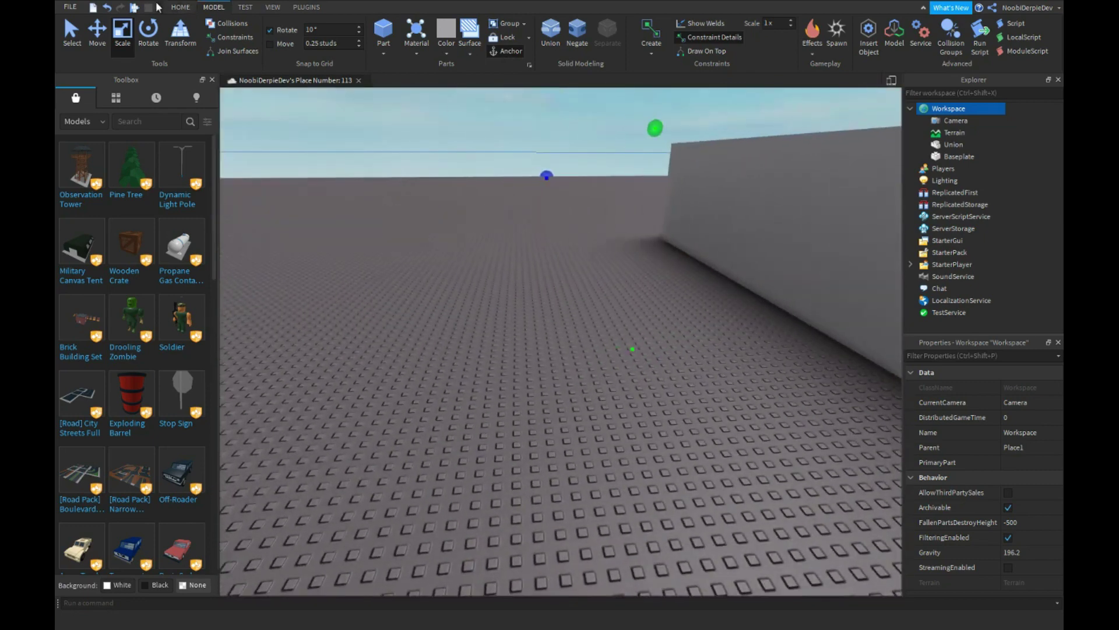
Step: Insert a cylinder on an empty area of the baseplate and scale it into a wide, flat disc
left_click(181, 7)
scroll(457, 197, "up", 10)
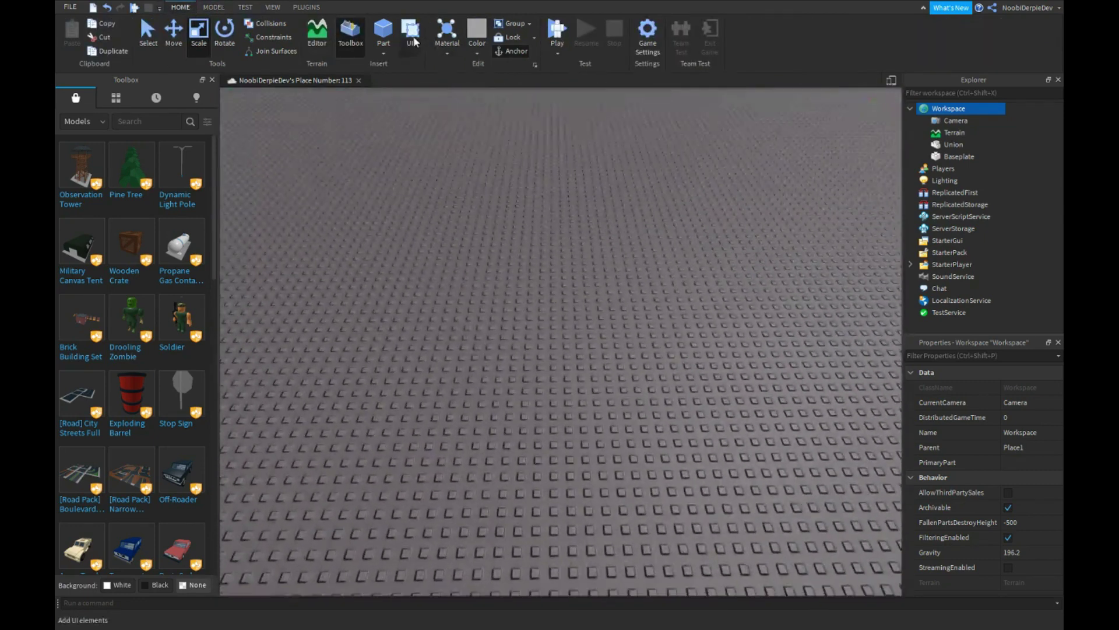
left_click(407, 106)
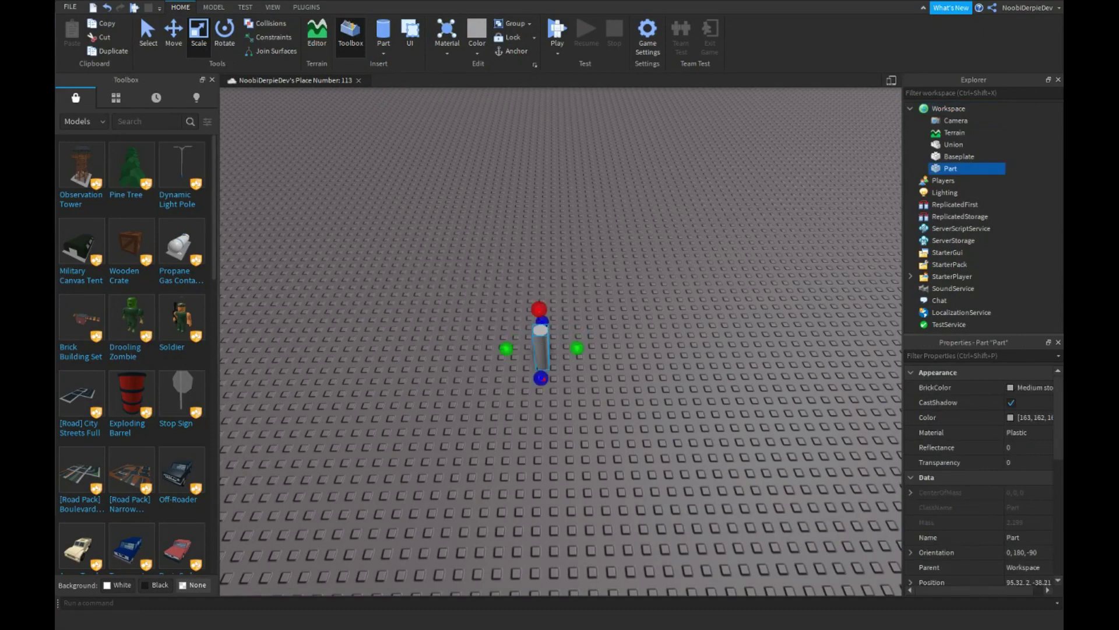
key("w")
right_click_drag(343, 311, 343, 312)
left_click_drag(485, 244, 413, 295)
right_click_drag(414, 295, 439, 316)
scroll(413, 291, "up", 4)
scroll(451, 322, "down", 4)
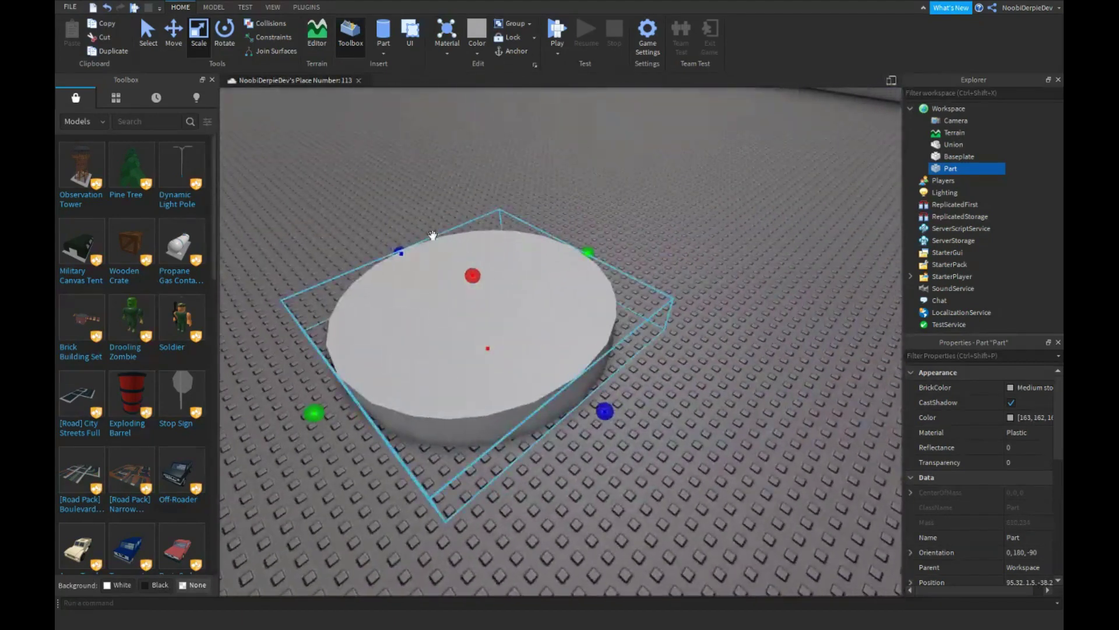
Step: Duplicate the disc, shrink the copy's diameter and extend it above and below the original disc
key("ctrl+2")
left_click(199, 36)
key("ctrl+d")
left_click_drag(471, 273, 454, 244)
left_click_drag(487, 352, 487, 387)
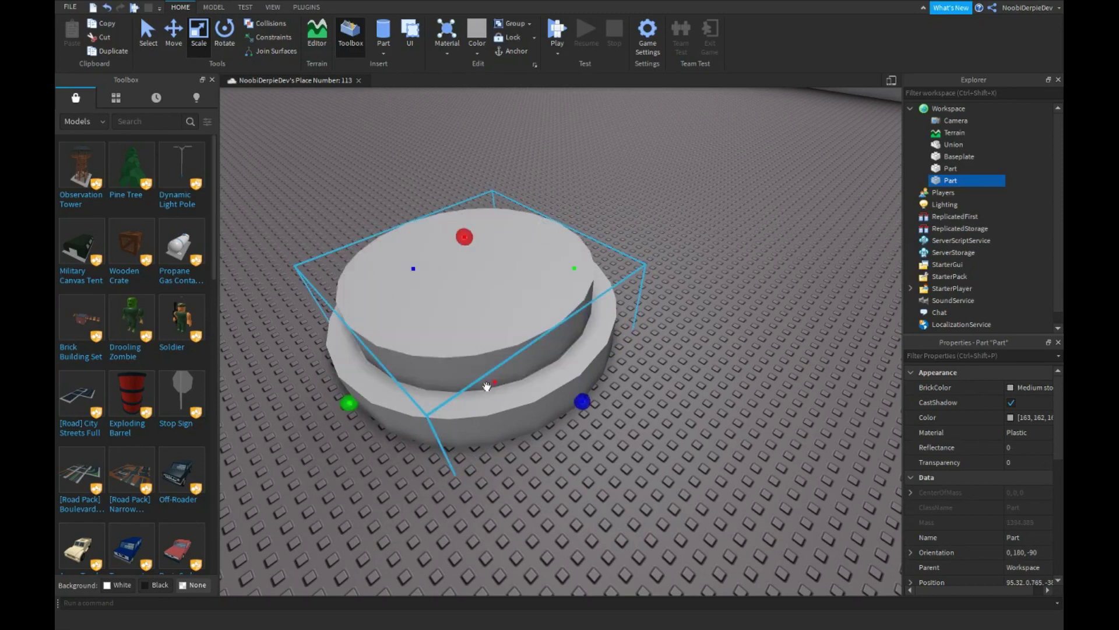
Step: Negate the smaller disc and union it with the larger one to form a ring
left_click(935, 182)
left_click(305, 7)
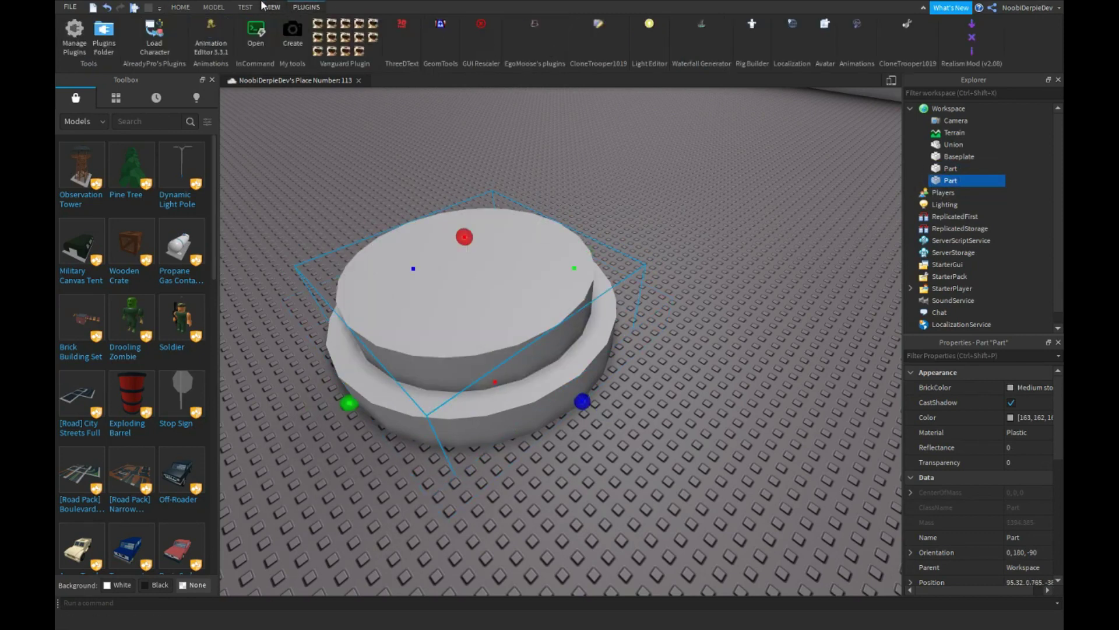
left_click(214, 7)
left_click(577, 34)
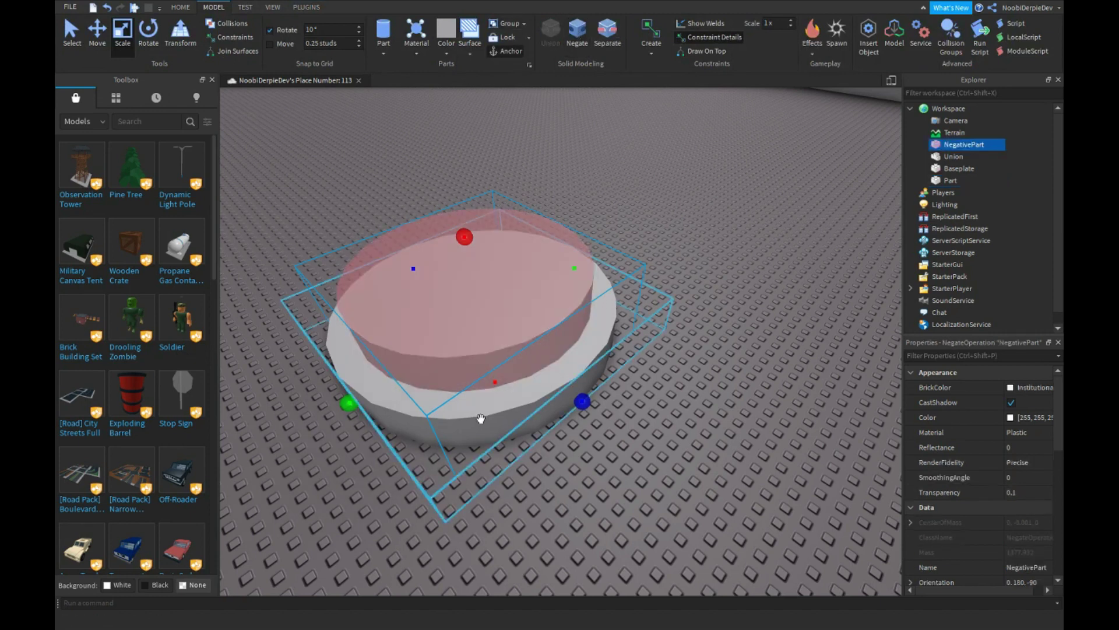
left_click(548, 38)
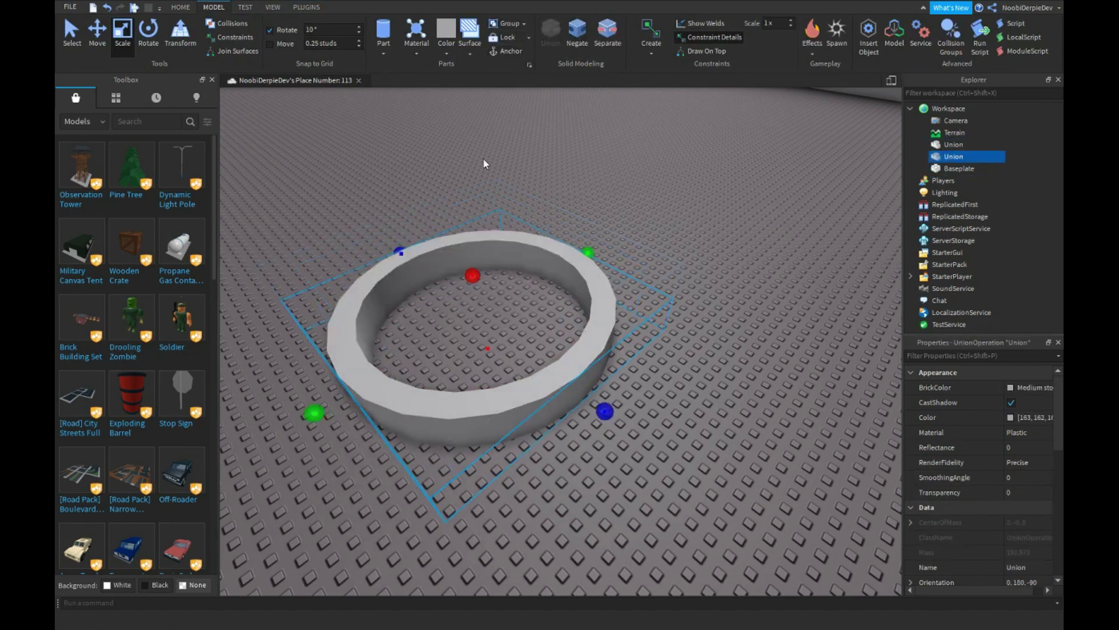
Step: Move the ring to the tunnel's open end so it stands upright facing the opening
key("ctrl+2")
scroll(478, 201, "up", 5)
right_click_drag(477, 201, 482, 190)
scroll(624, 277, "down", 5)
right_click_drag(625, 277, 624, 207)
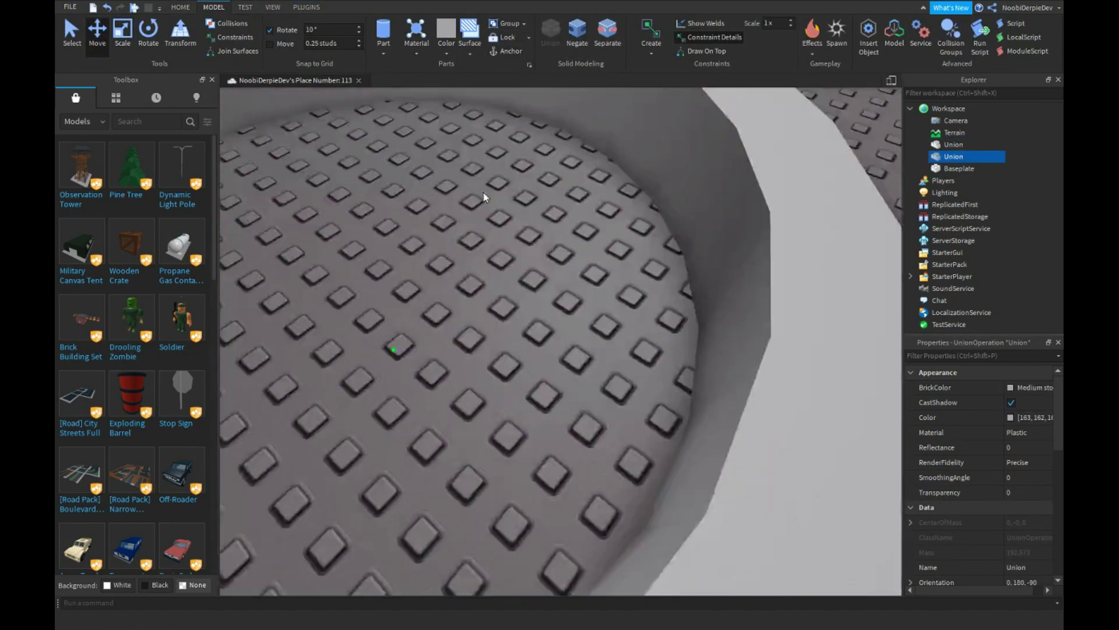
scroll(521, 194, "up", 4)
left_click_drag(624, 207, 555, 200)
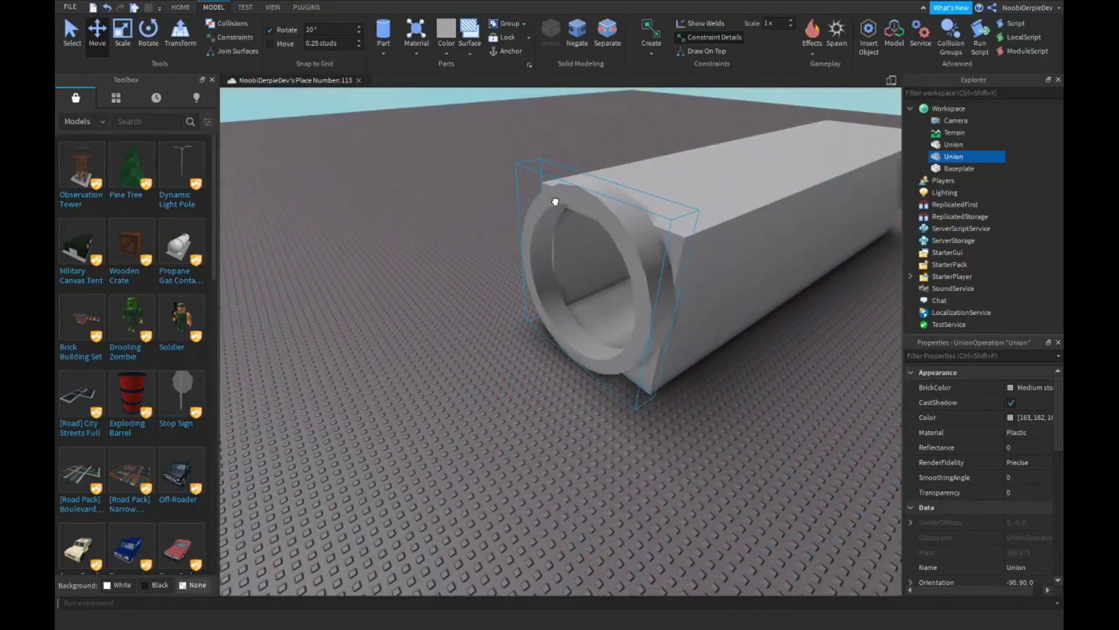
Step: Scale the ring to match the tunnel's cross-section and move it into the opening
right_click_drag(555, 200, 175, 6)
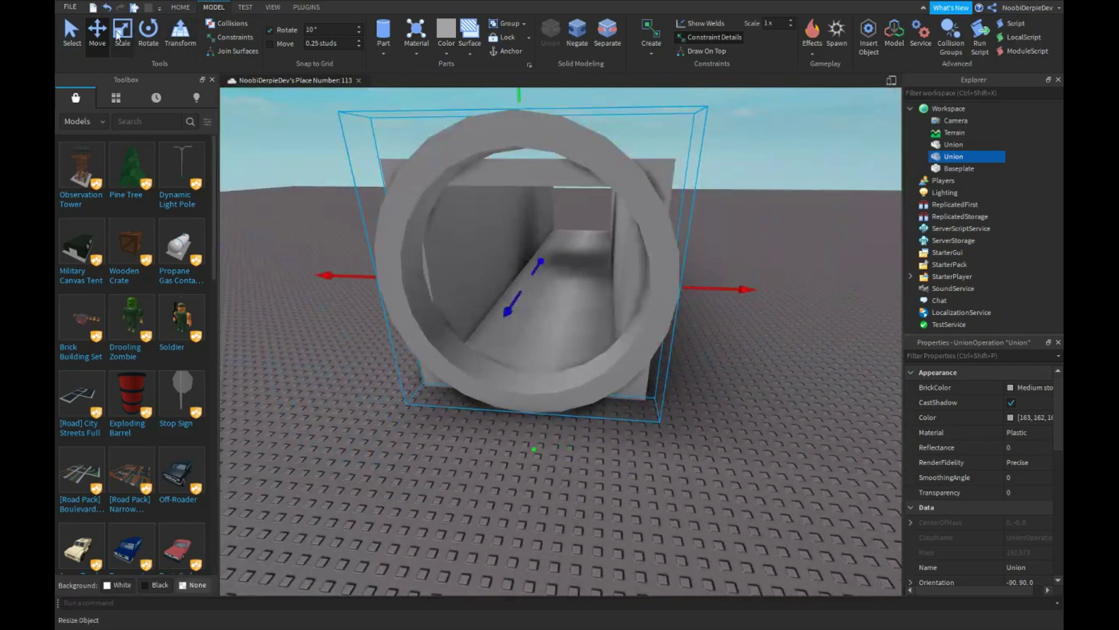
left_click(125, 37)
right_click_drag(586, 153, 573, 120)
left_click_drag(535, 139, 531, 174)
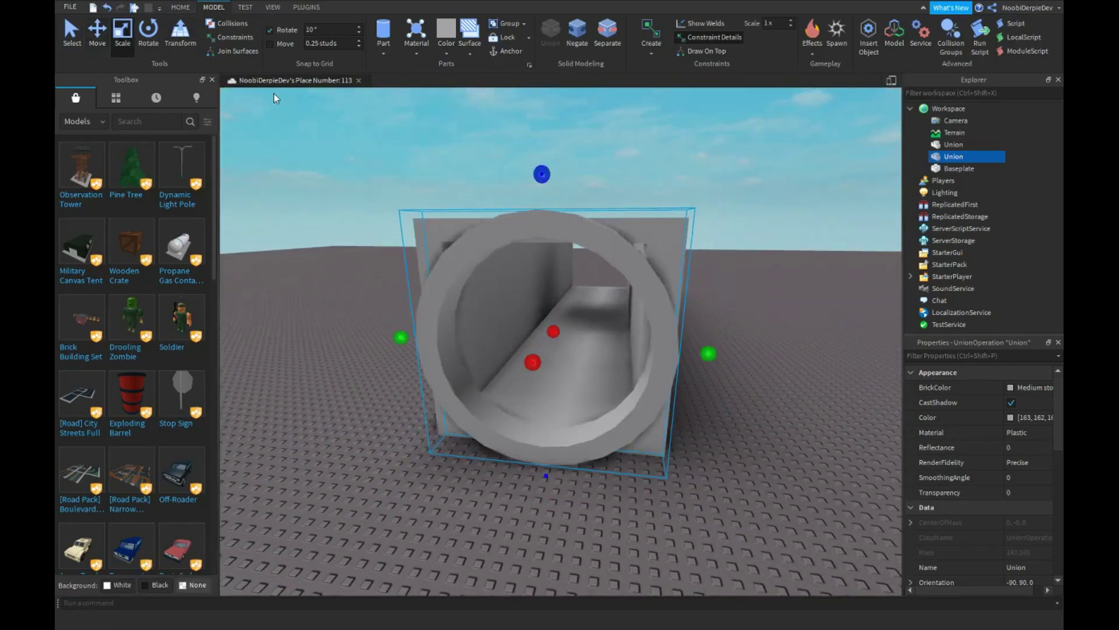
right_click_drag(535, 292, 160, 7)
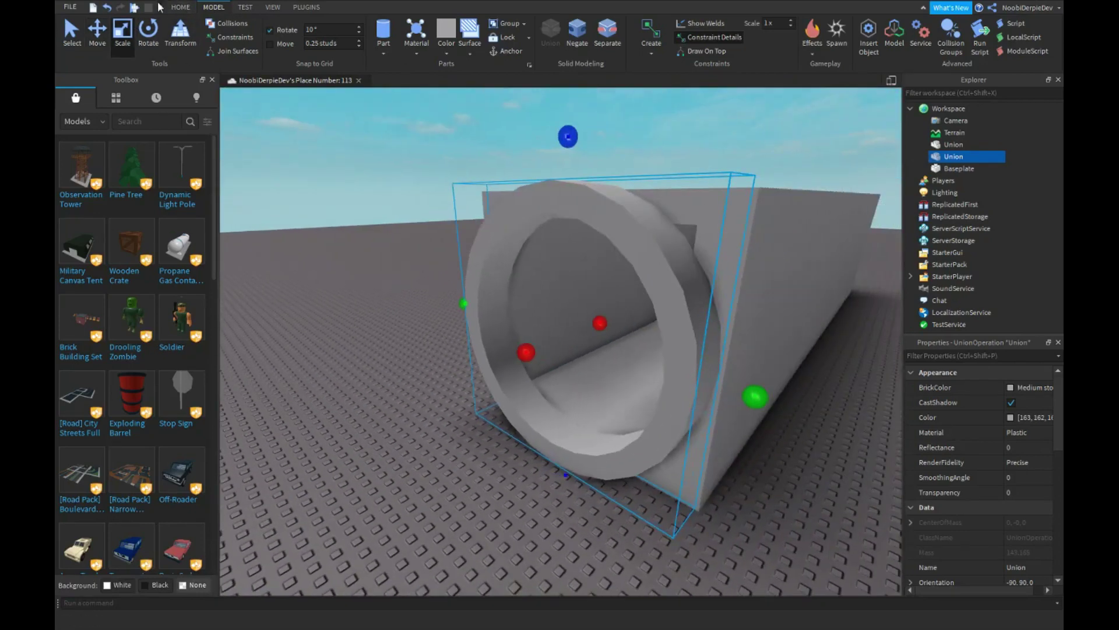
left_click(102, 40)
left_click_drag(531, 353, 570, 342)
Step: Duplicate the ring six times, spacing the copies at regular intervals along the tunnel's length
key("ctrl+d")
right_click_drag(593, 296, 440, 316)
key("w")
key("ctrl+d")
key("a")
left_click_drag(567, 274, 558, 303)
key("ctrl+d")
key("a")
key("s")
left_click_drag(624, 311, 494, 319)
key("ctrl+d")
key("a")
key("s")
key("ctrl+d")
key("s")
key("ctrl+d")
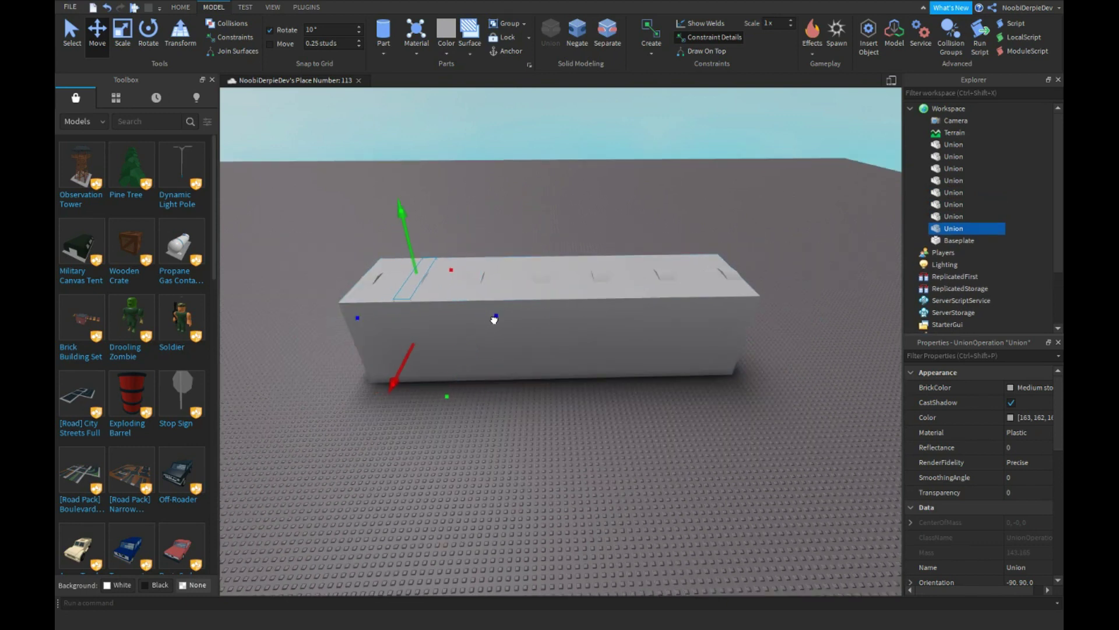
Step: Anchor the whole workspace, including the tunnel and all of its rings
left_click(495, 195)
key("w")
key("a")
left_click(956, 108)
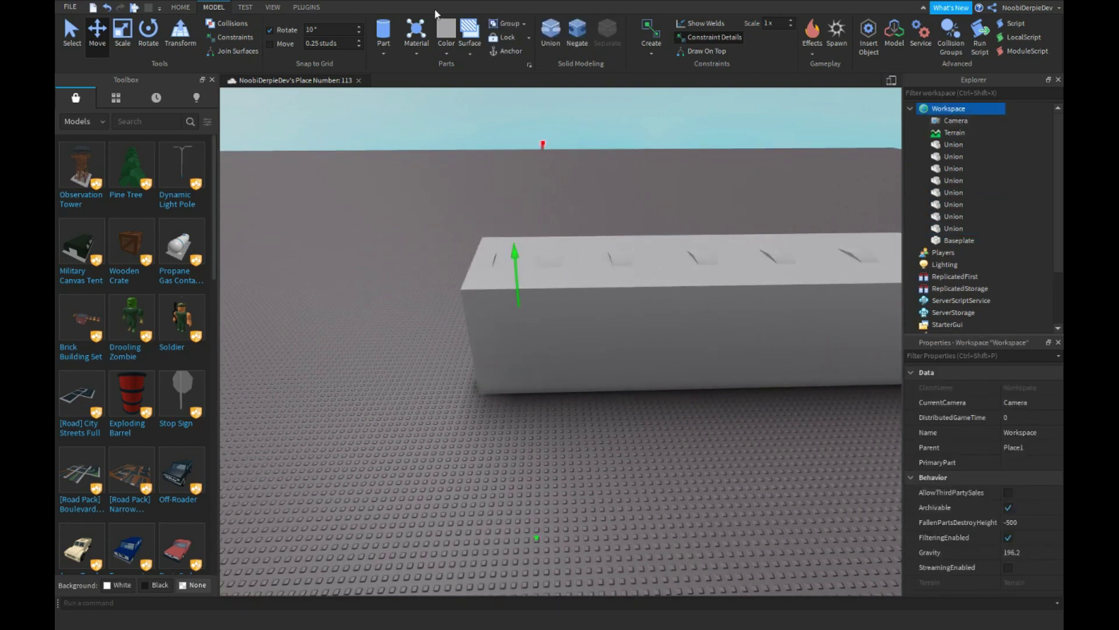
left_click(500, 50)
Step: Start a Play Here test with the view placed in front of the tunnel entrance
left_click(181, 9)
key("w")
key("a")
right_click_drag(461, 191, 624, 130)
left_click(557, 52)
left_click(577, 82)
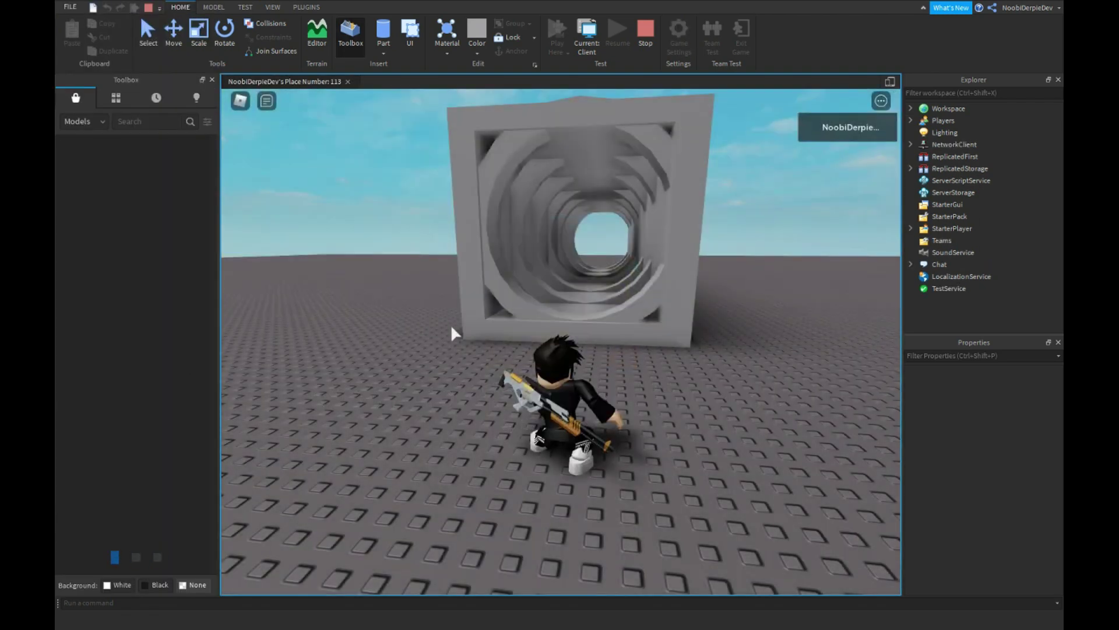
Step: Walk the character through the ringed tunnel and back out, and stop the play test
right_click_drag(499, 325, 500, 324)
key("w")
key("space")
scroll(500, 324, "up", 5)
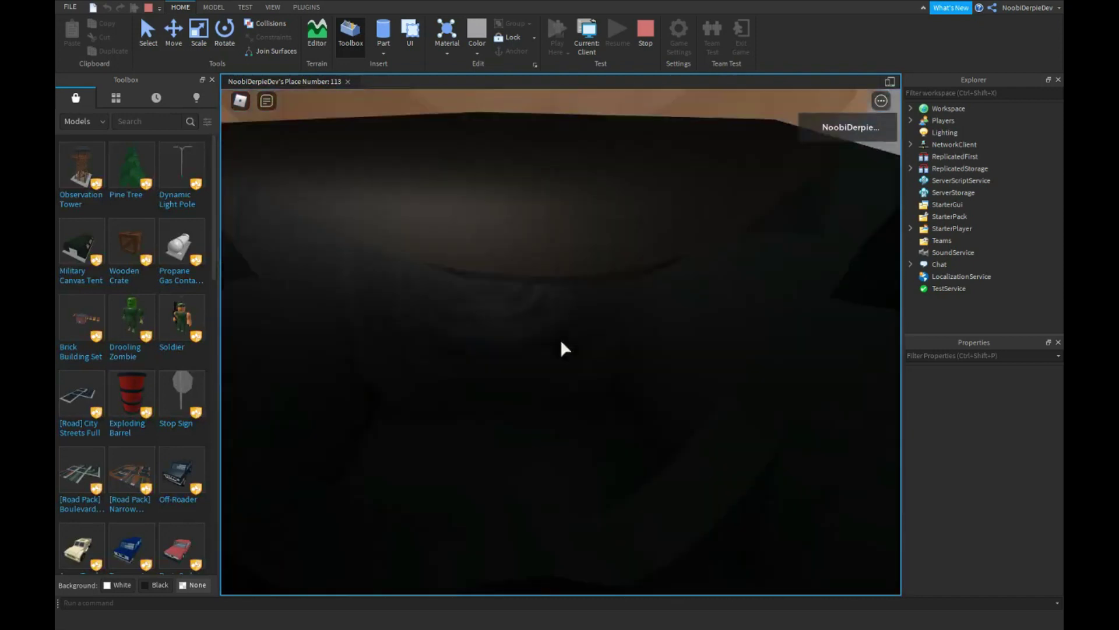
key("w")
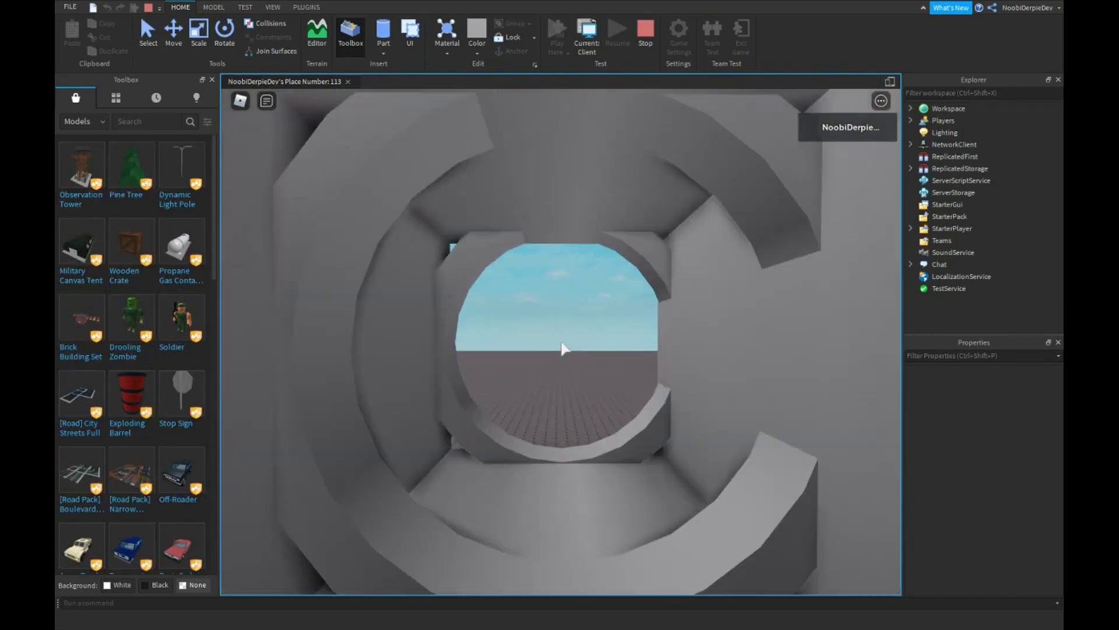
scroll(561, 343, "down", 5)
key("w")
right_click_drag(562, 342, 544, 332)
key("w")
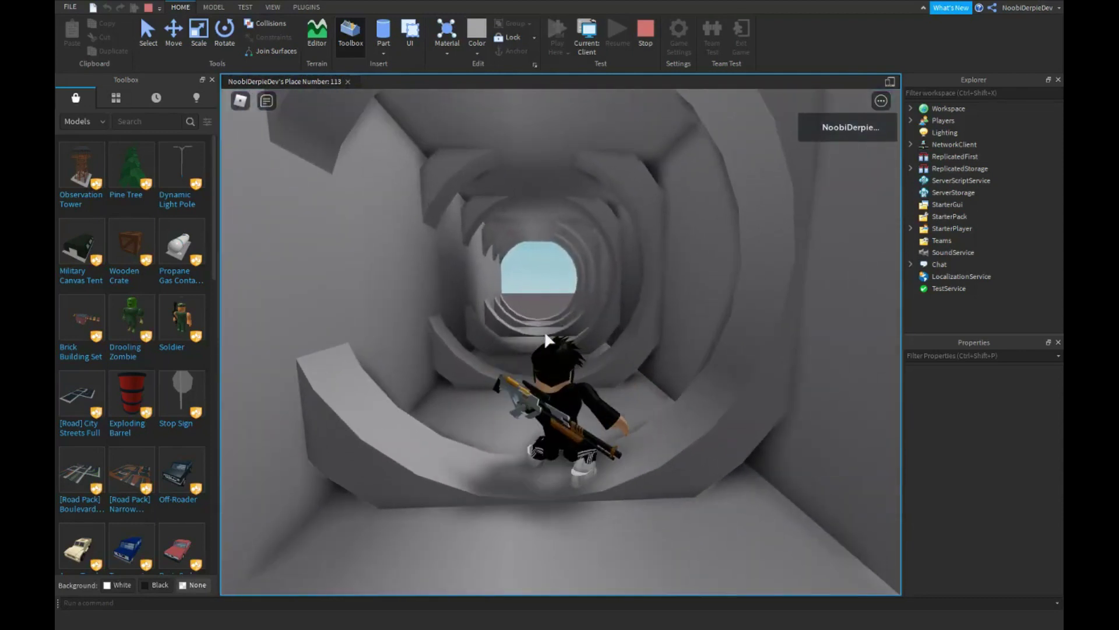
key("s")
right_click_drag(545, 333, 545, 333)
key("s")
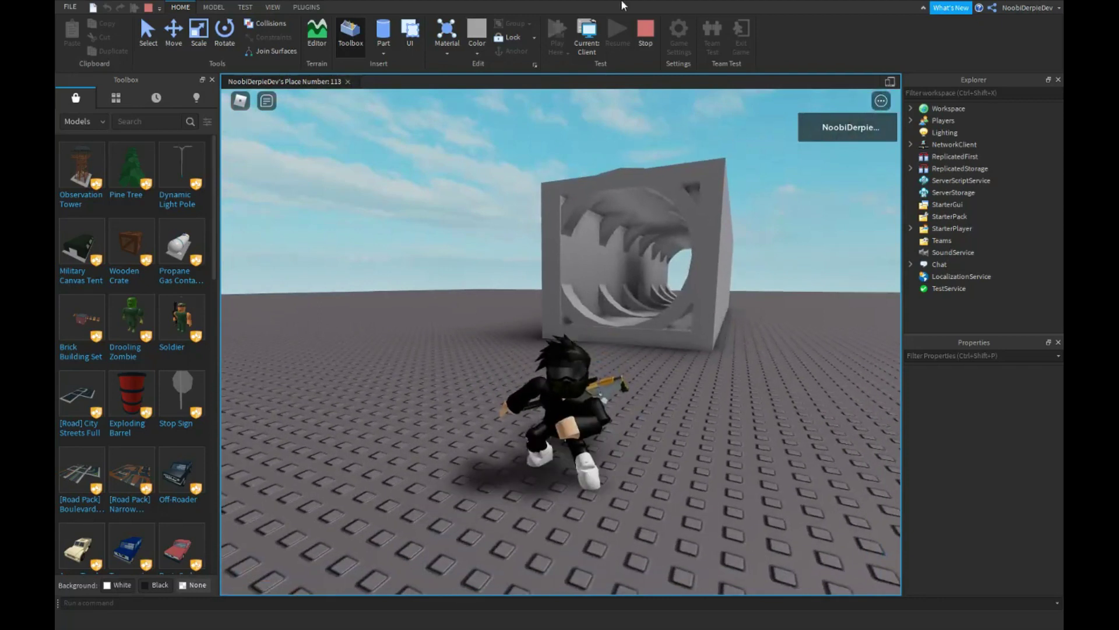
left_click(645, 33)
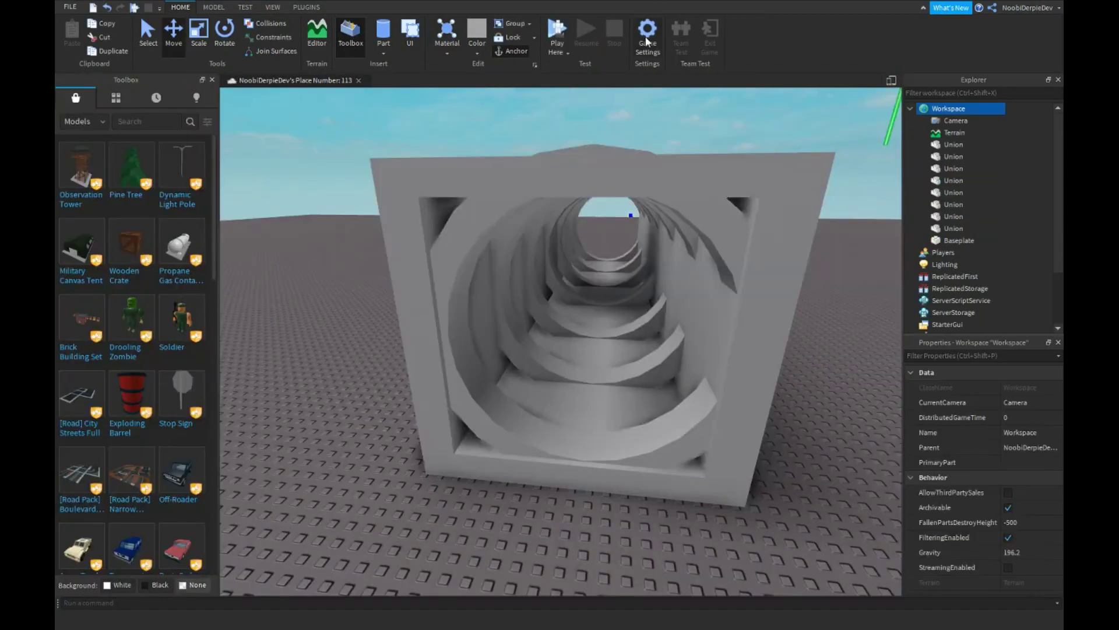
Step: Delete the tunnel and all ring unions from the workspace, leaving only the baseplate
scroll(735, 115, "down", 6)
right_click_drag(736, 116, 748, 113)
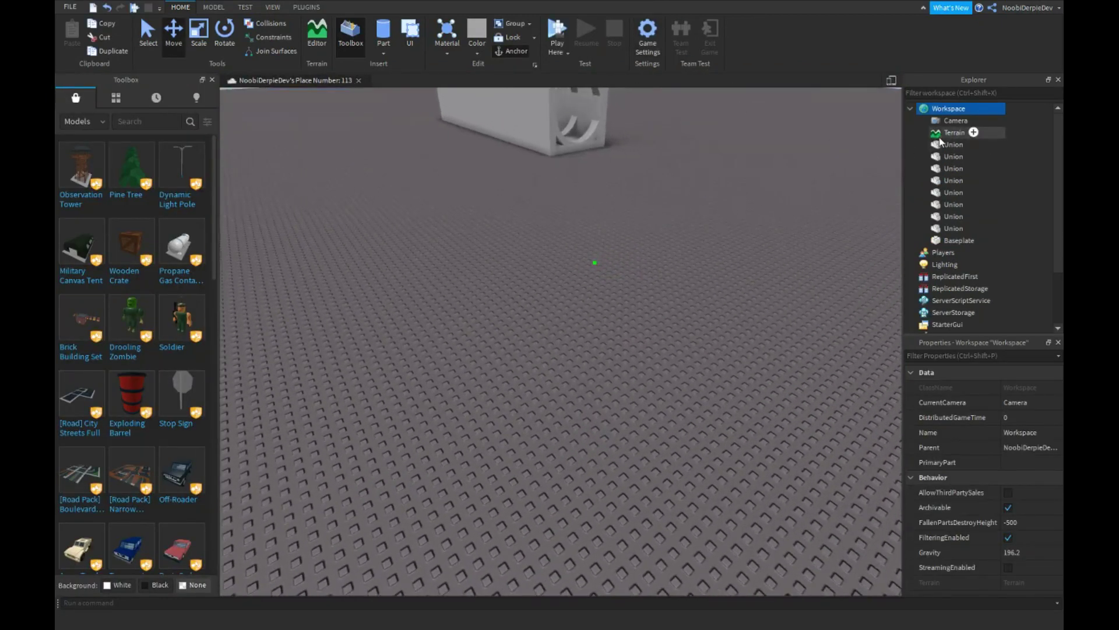
left_click(948, 145)
left_click(949, 229, "shift")
key("Delete")
right_click_drag(635, 139, 466, 109)
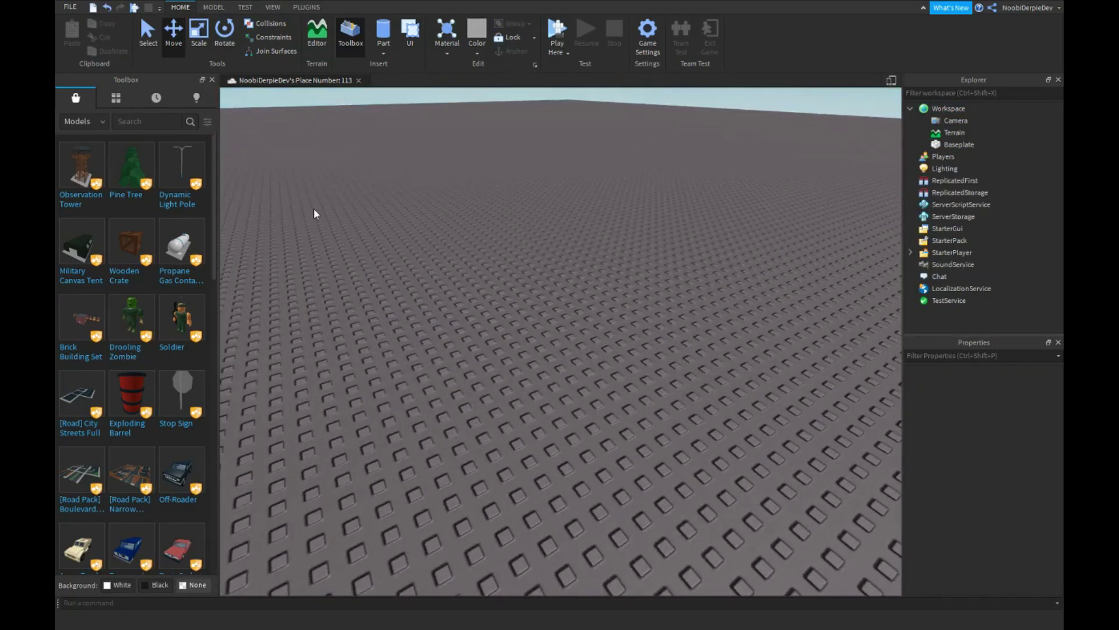
right_click_drag(314, 209, 316, 286)
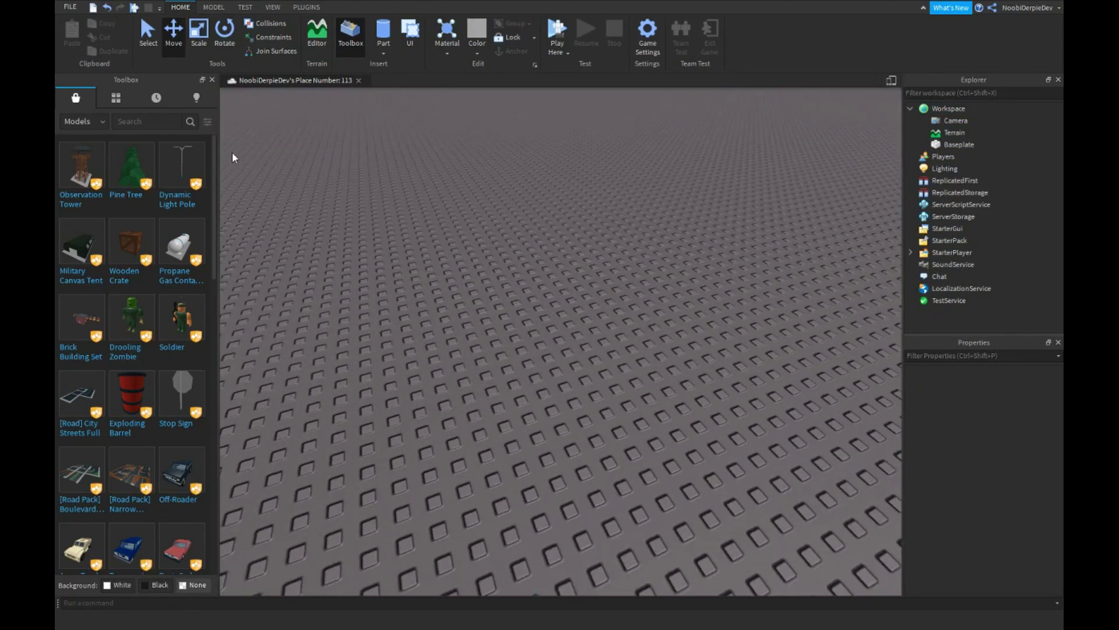